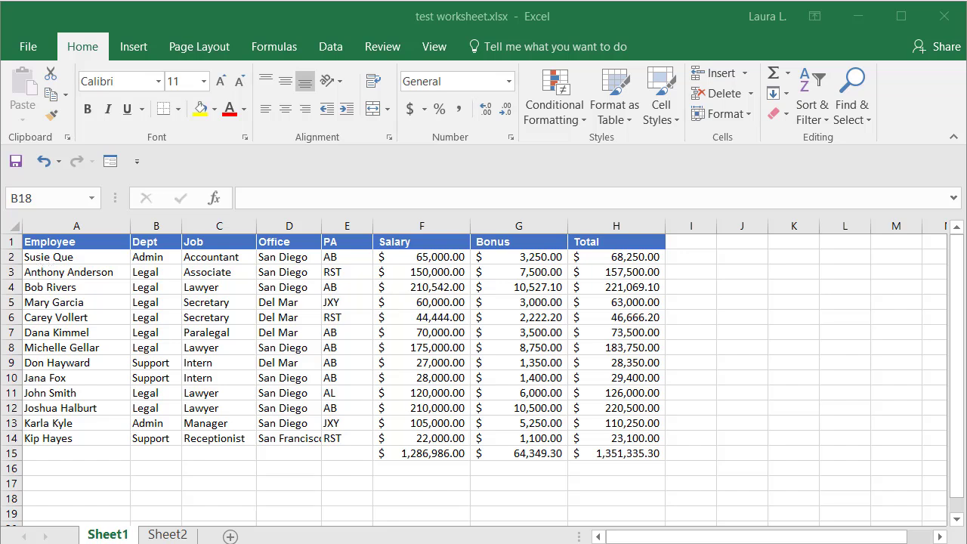
- Enter the formula =A2 in cell K9 to reference the first employee name
left_click(785, 363)
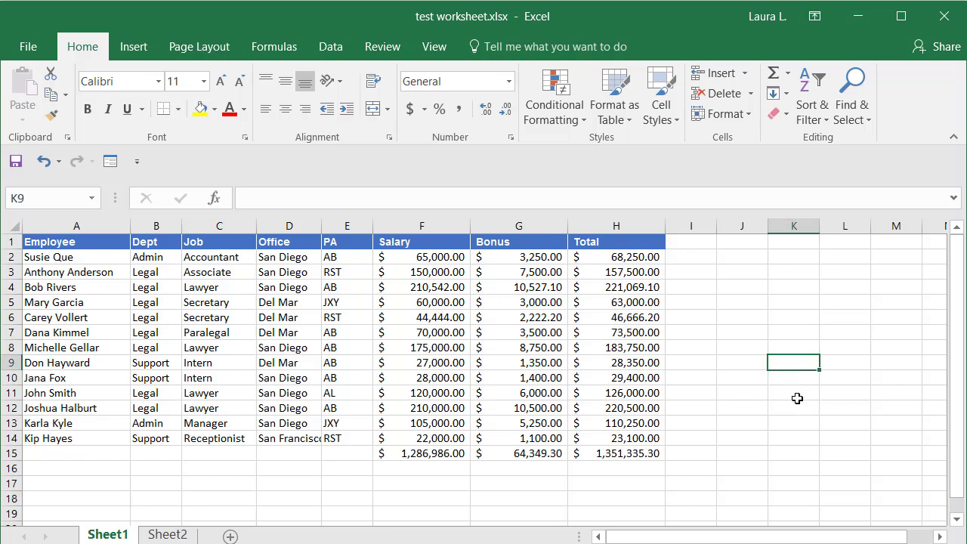
type("=")
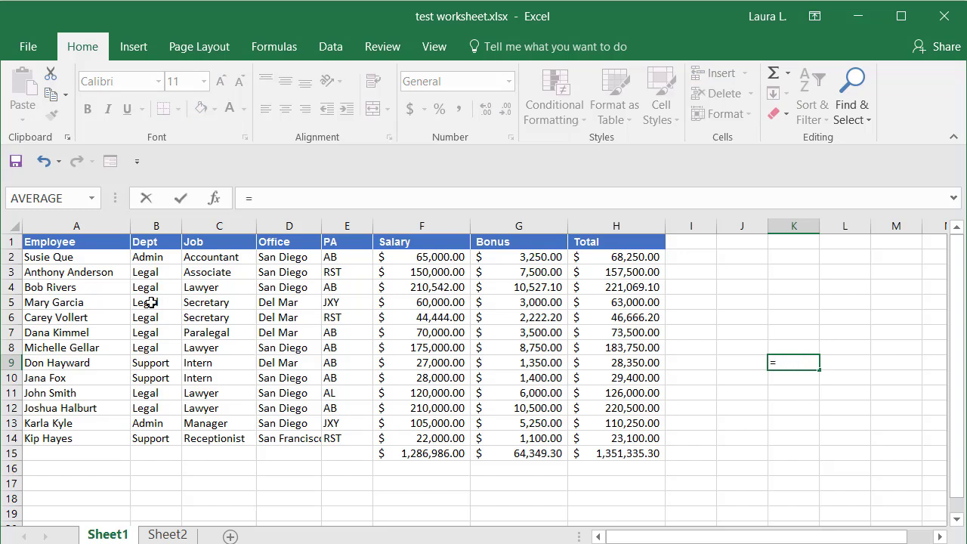
left_click(50, 259)
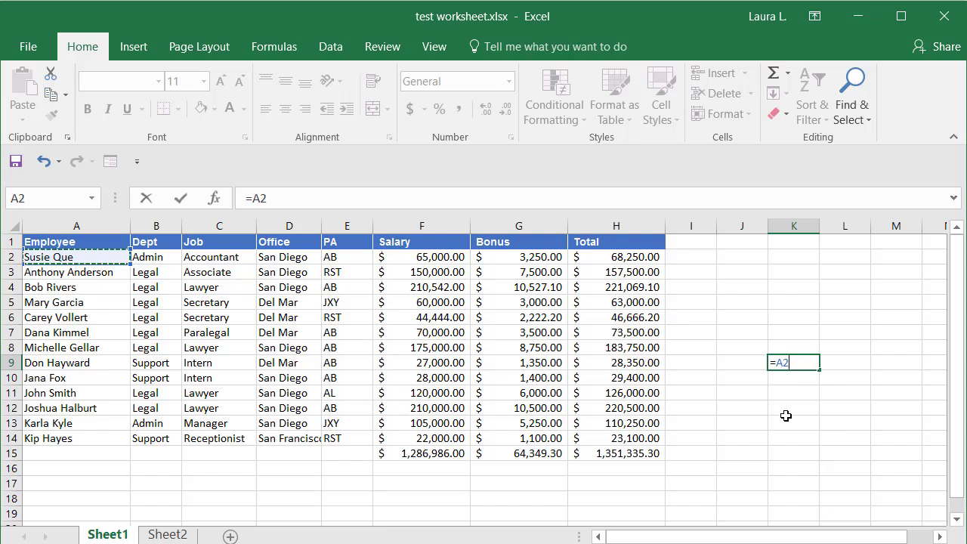
key("Return")
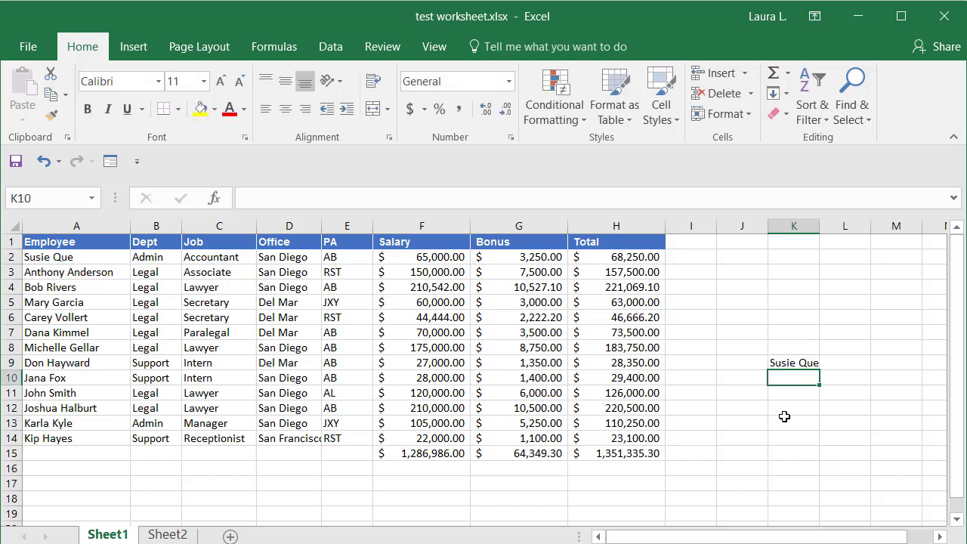
- Retype the first employee's name in A2 so K9 updates to match
left_click(30, 257)
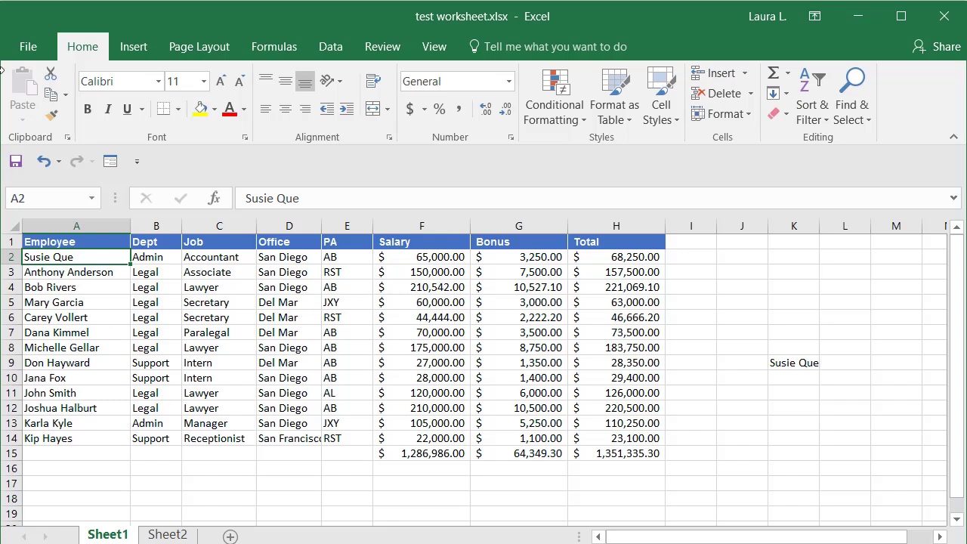
type("Bob Smith")
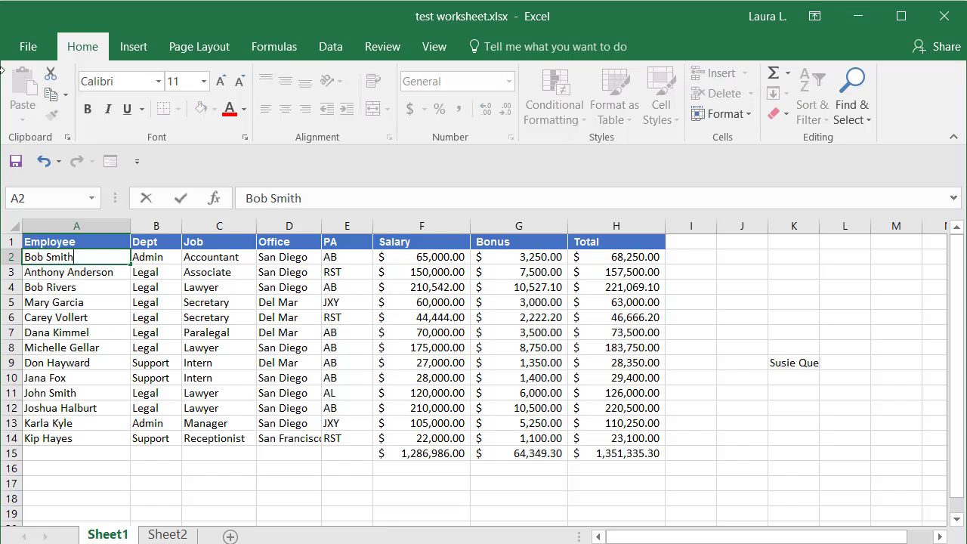
key("Return")
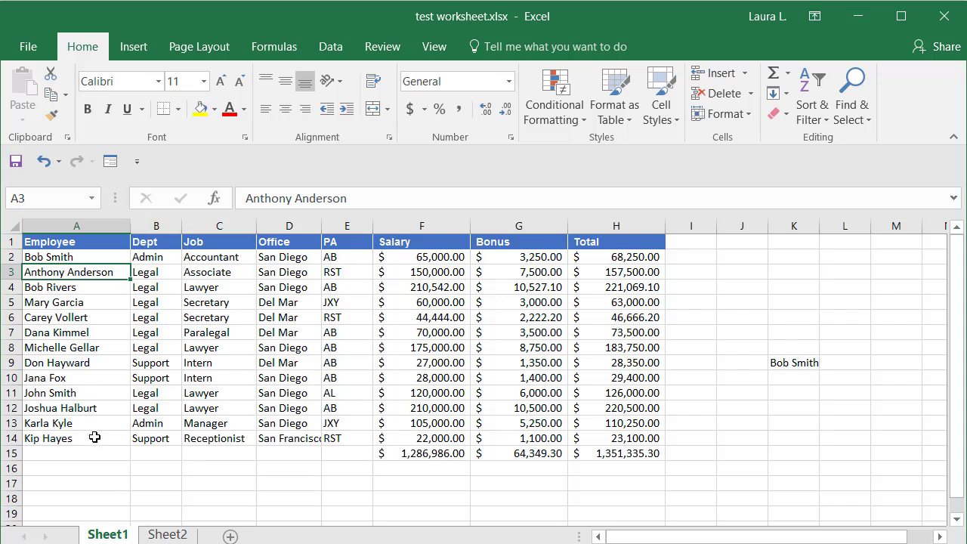
- Move to Sheet2 and widen column B
left_click(103, 482)
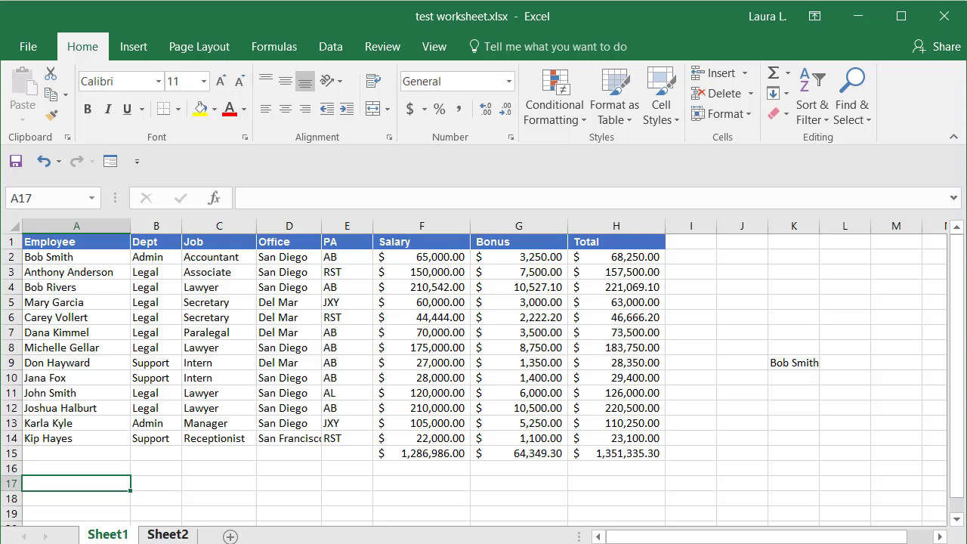
left_click(173, 536)
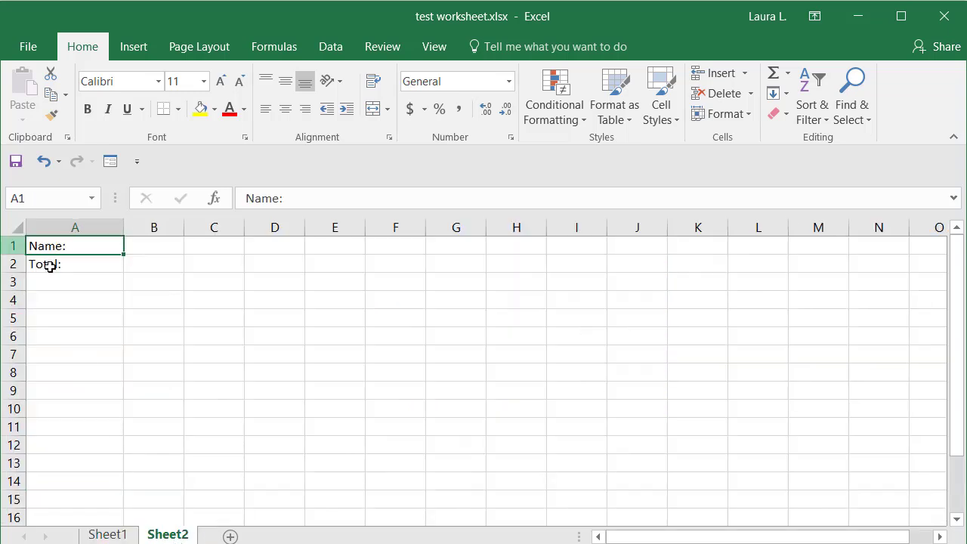
left_click_drag(179, 231, 331, 242)
- Enter =Sheet1!A2 in Sheet2 cell B1 to pull the first employee name
left_click(186, 244)
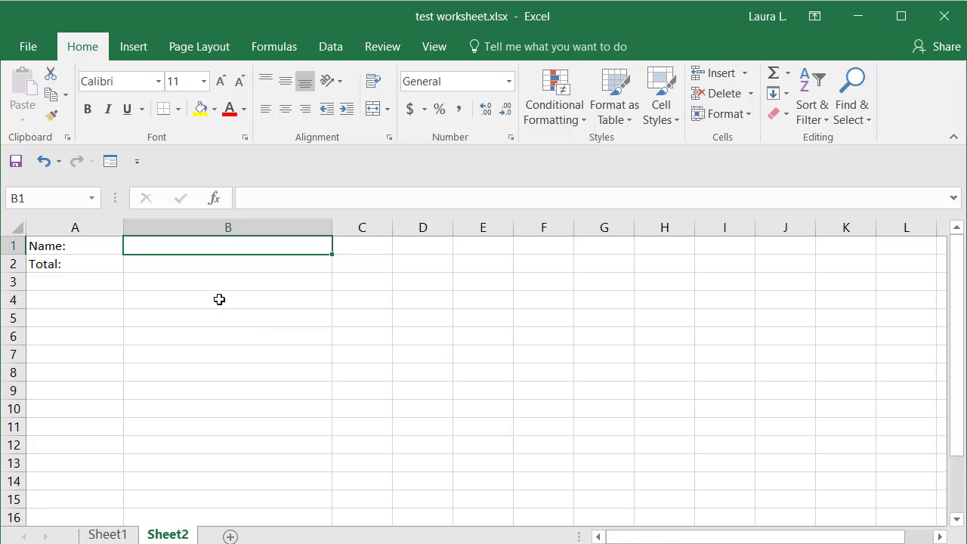
type("=")
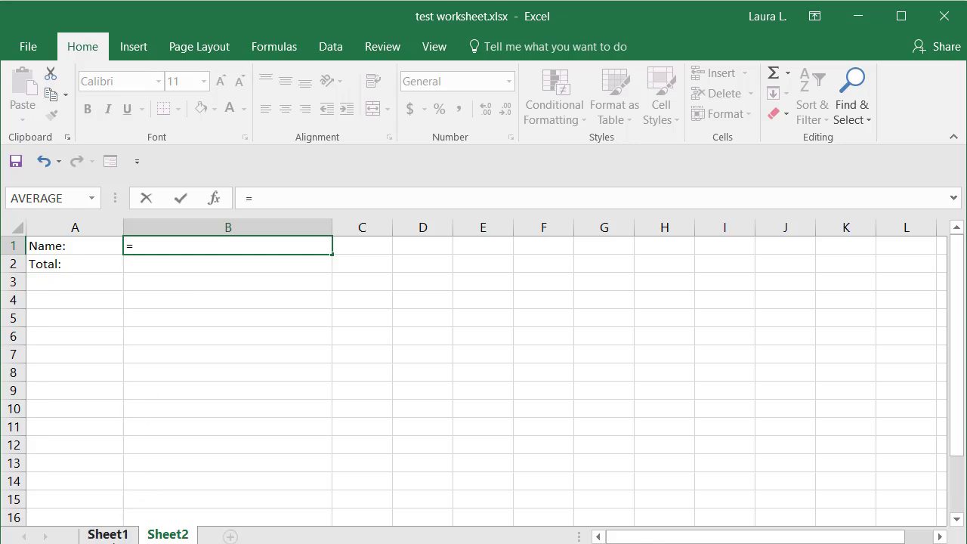
left_click(108, 534)
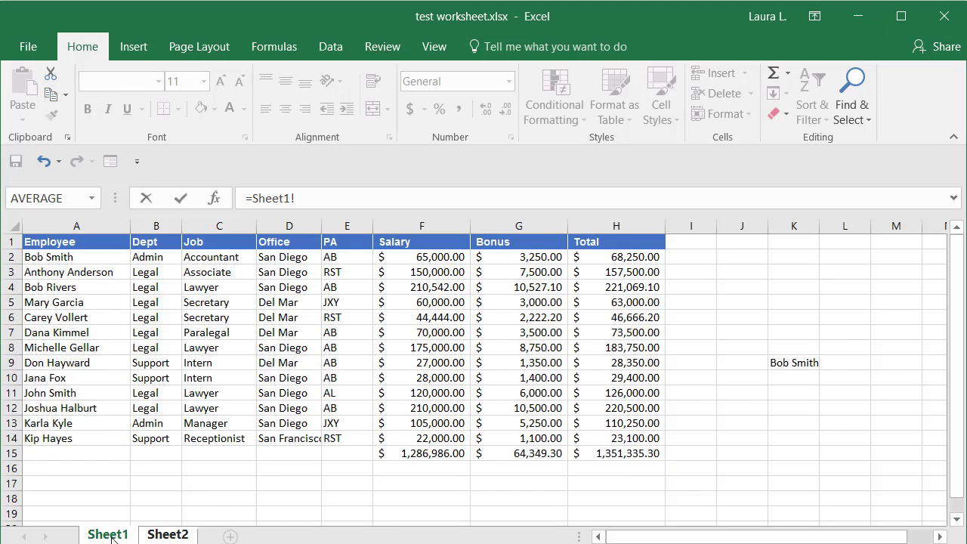
left_click(40, 257)
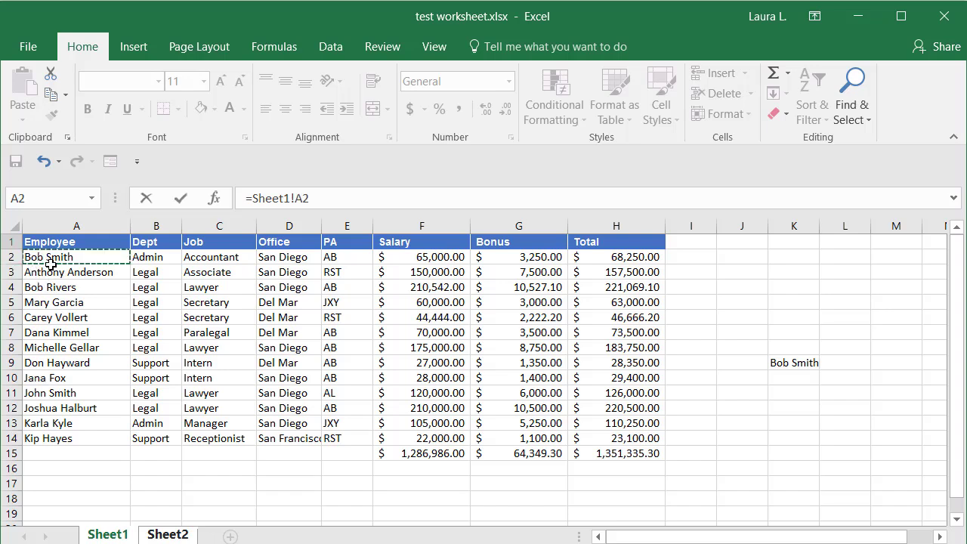
key("Return")
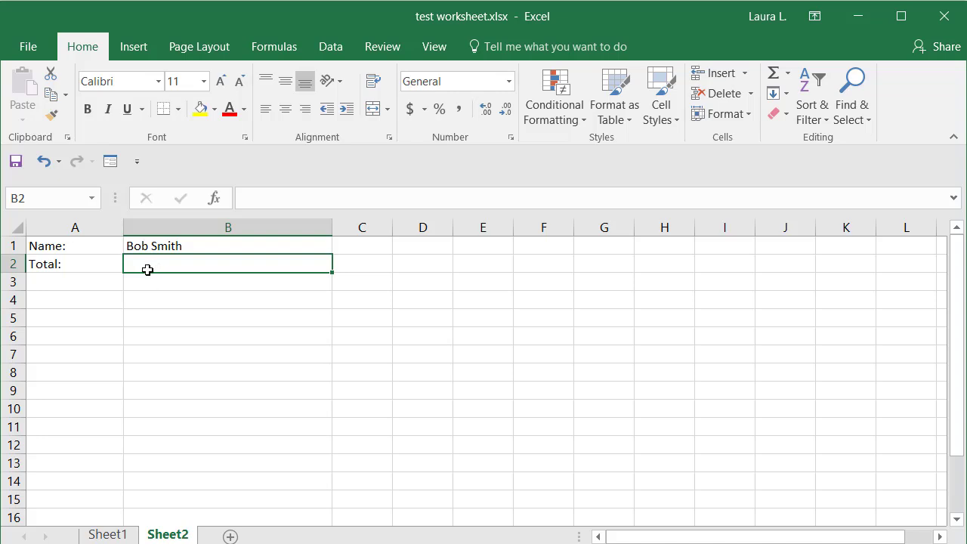
- Enter =Sheet1!F2+Sheet1!G2 in B2 to total the first salary and bonus, $68,250.00
type("=")
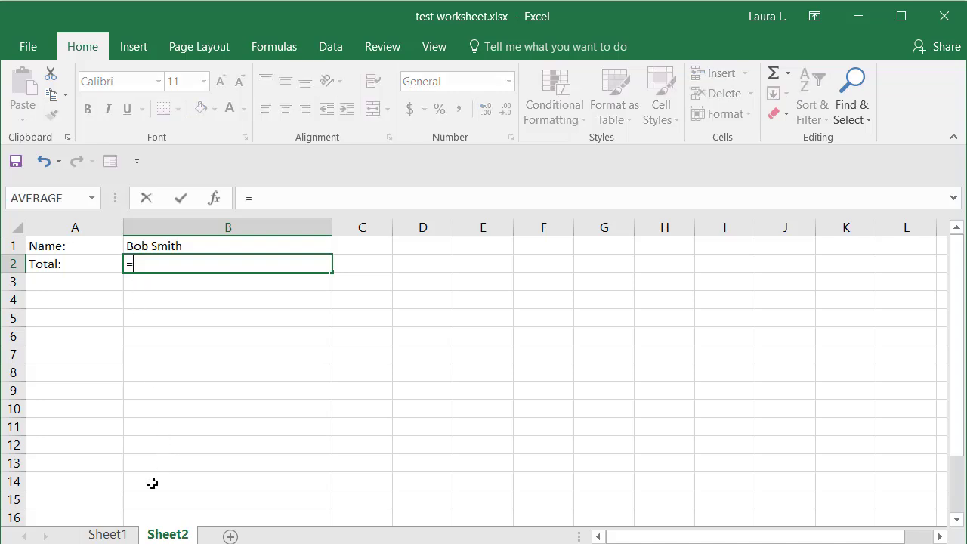
left_click(106, 535)
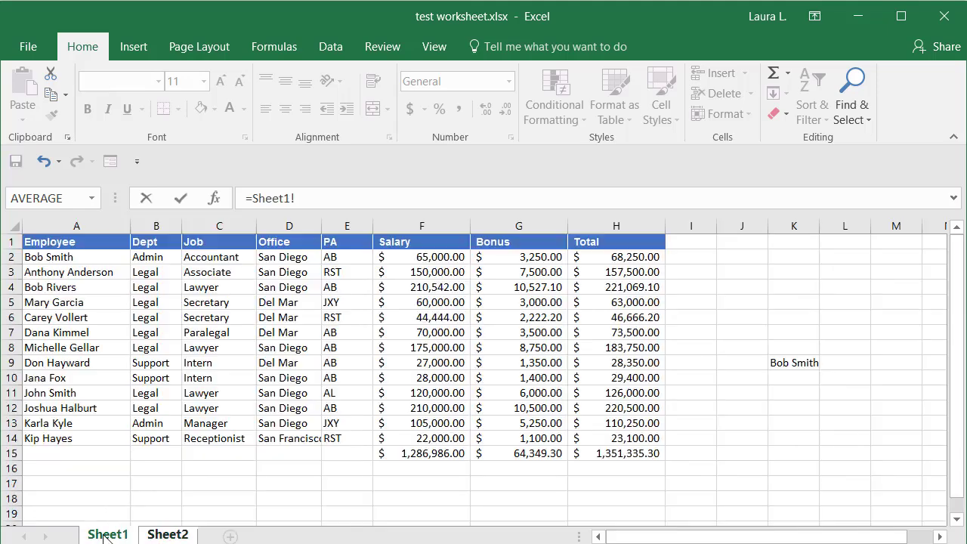
left_click(438, 259)
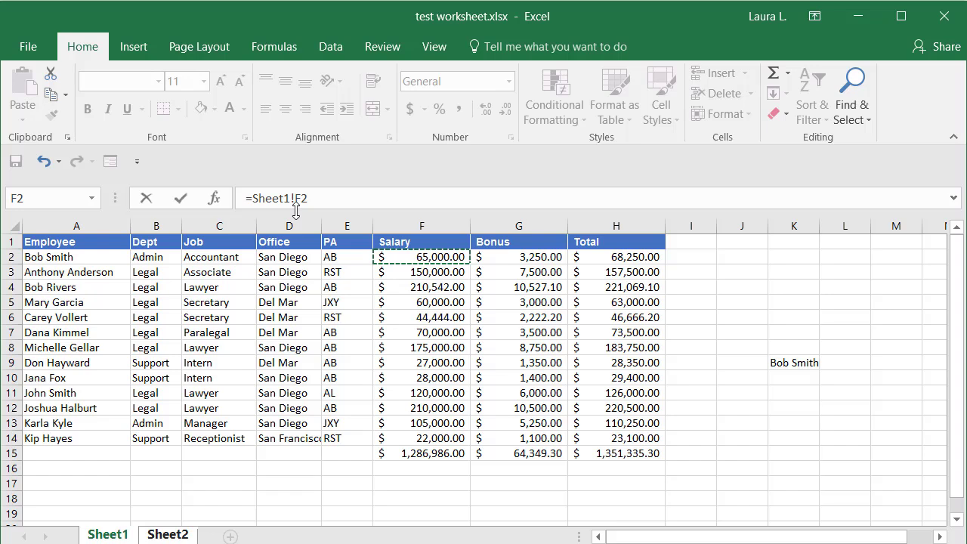
type("+")
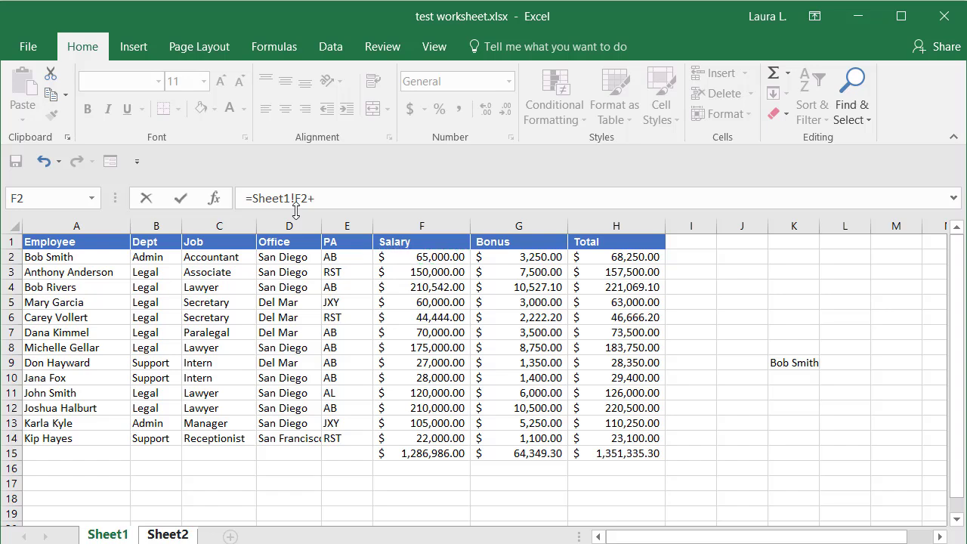
left_click(534, 257)
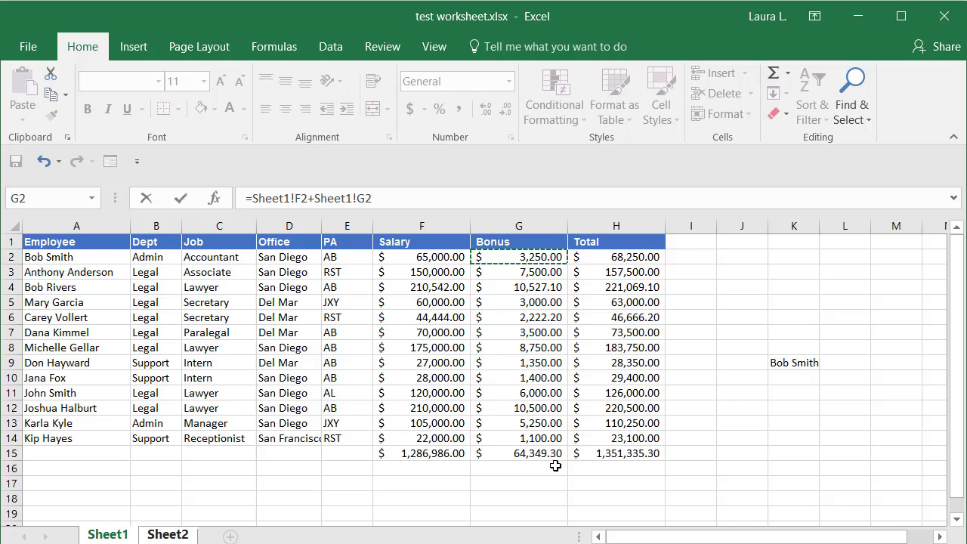
key("Return")
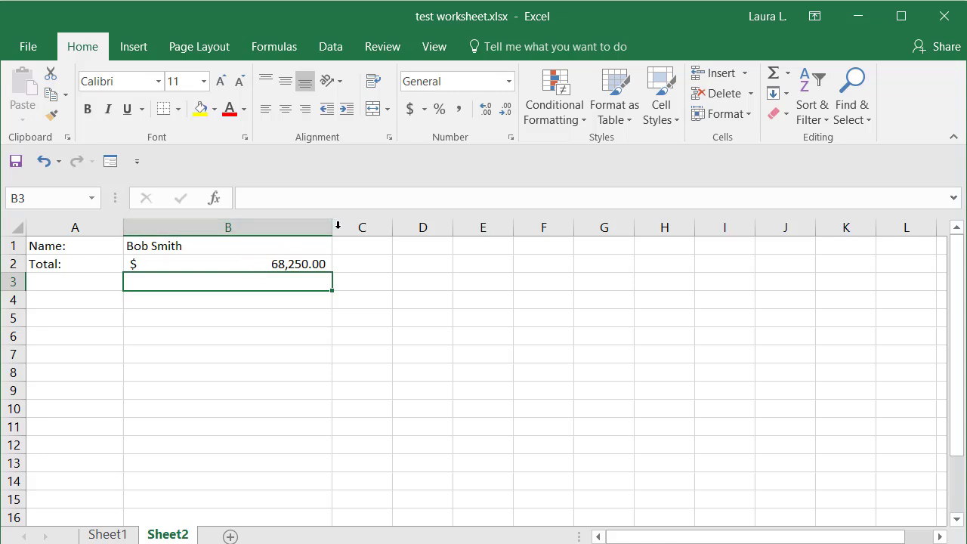
- Narrow column B and move the Total: label from A2 to C1
left_click_drag(334, 229, 226, 229)
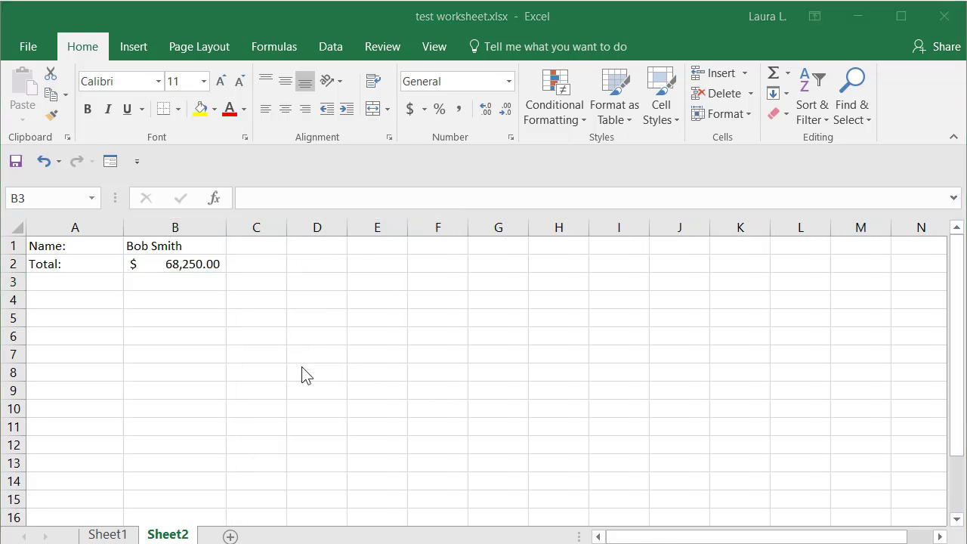
left_click(64, 265)
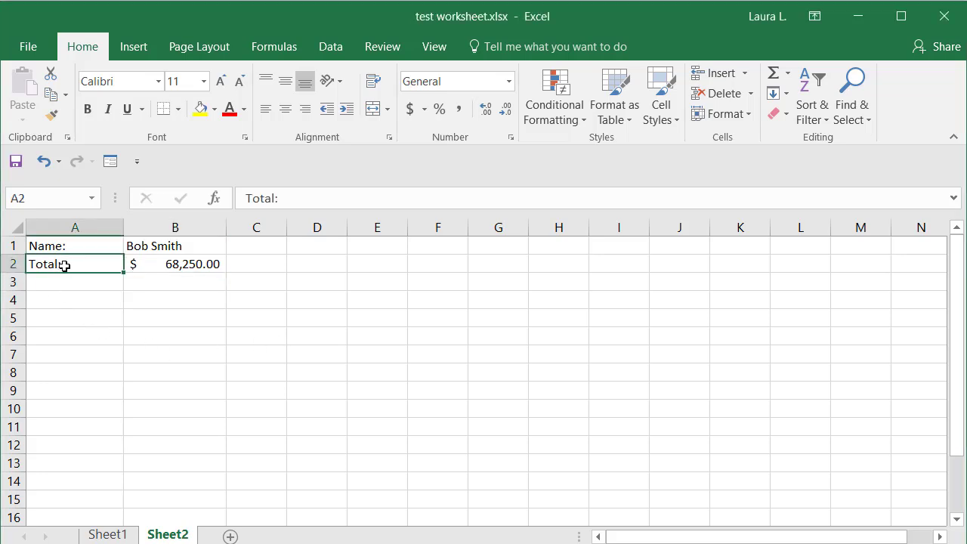
key("ctrl+c")
left_click(258, 248)
key("ctrl+v")
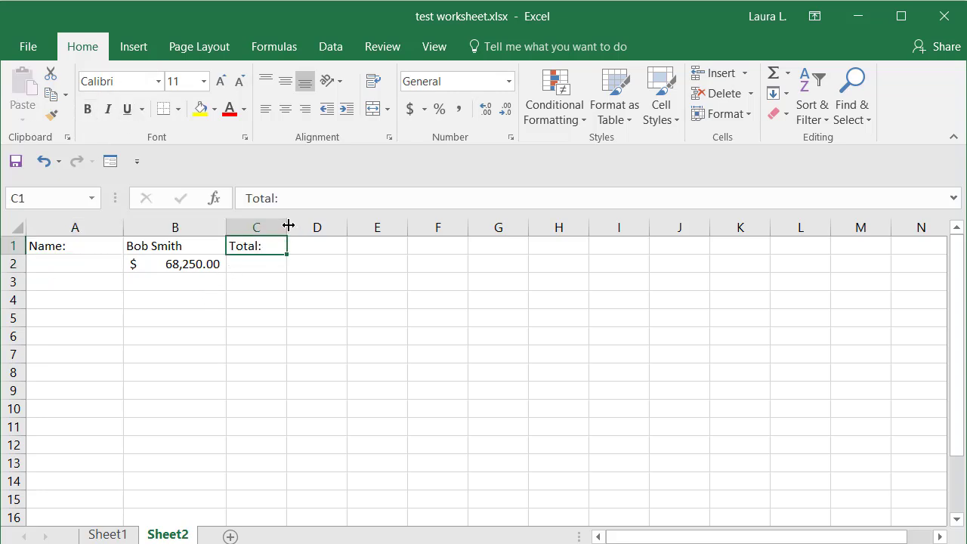
- Widen column C and clear the total formula from B2
left_click_drag(287, 227, 299, 227)
left_click(171, 264)
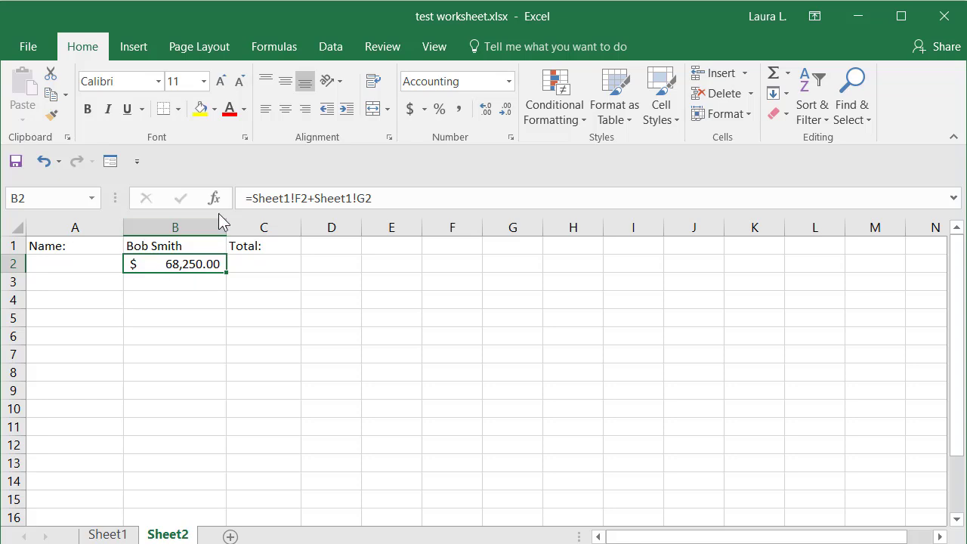
key("Delete")
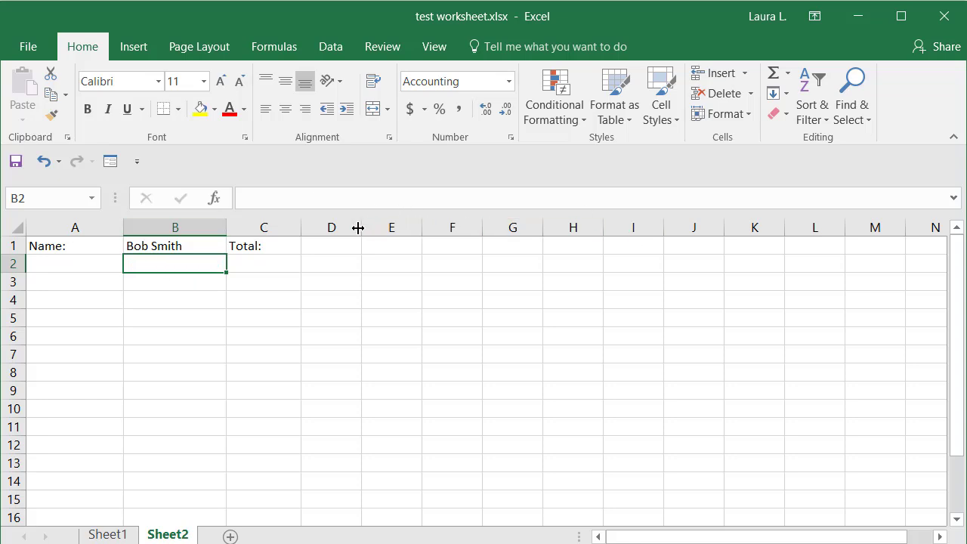
- Widen column D and enter =Sheet1!H2 in D1 to show the $68,250.00 total
left_click_drag(358, 227, 476, 245)
left_click(312, 246)
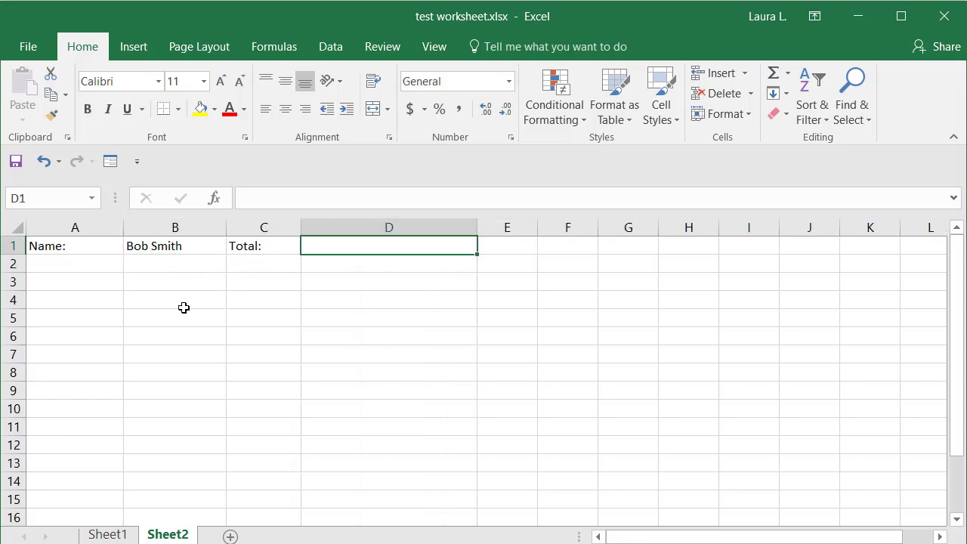
type("=")
left_click(114, 535)
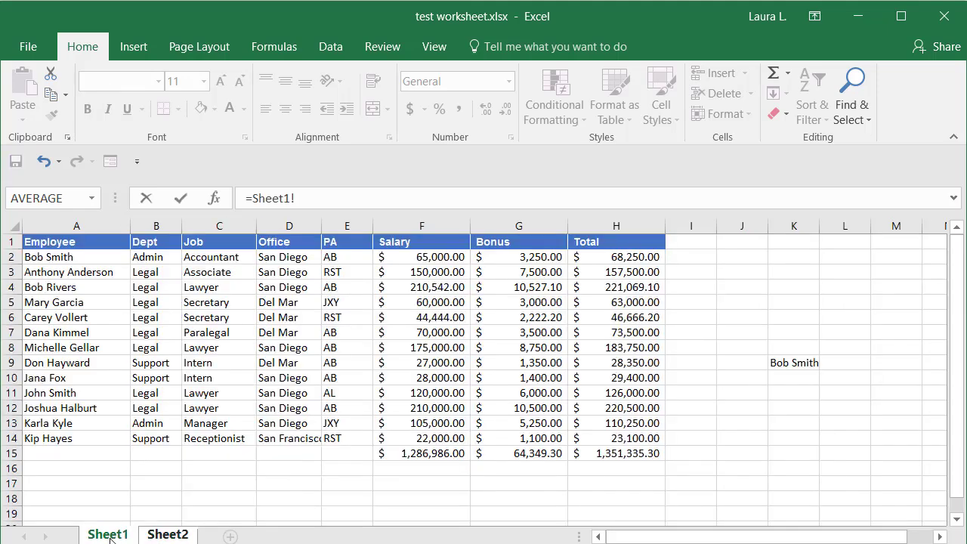
left_click(600, 261)
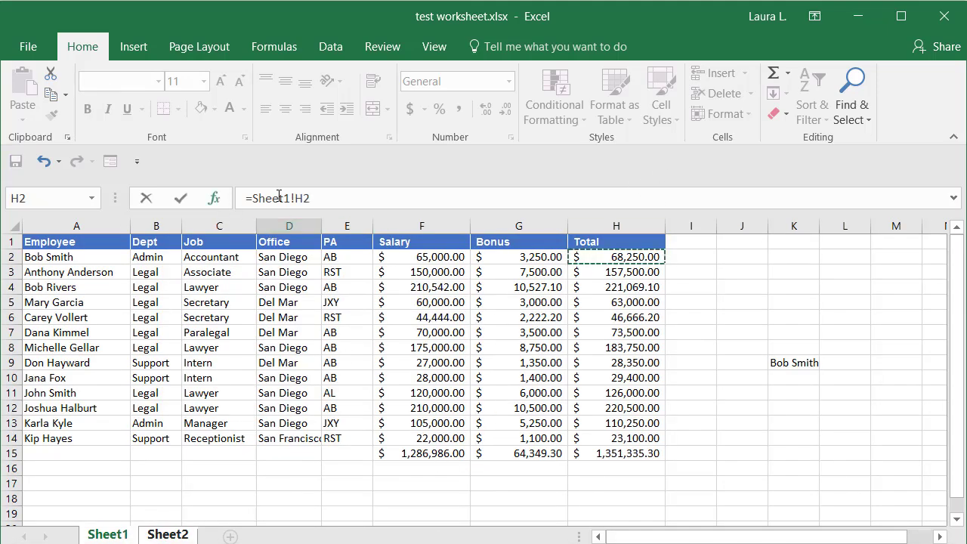
key("Return")
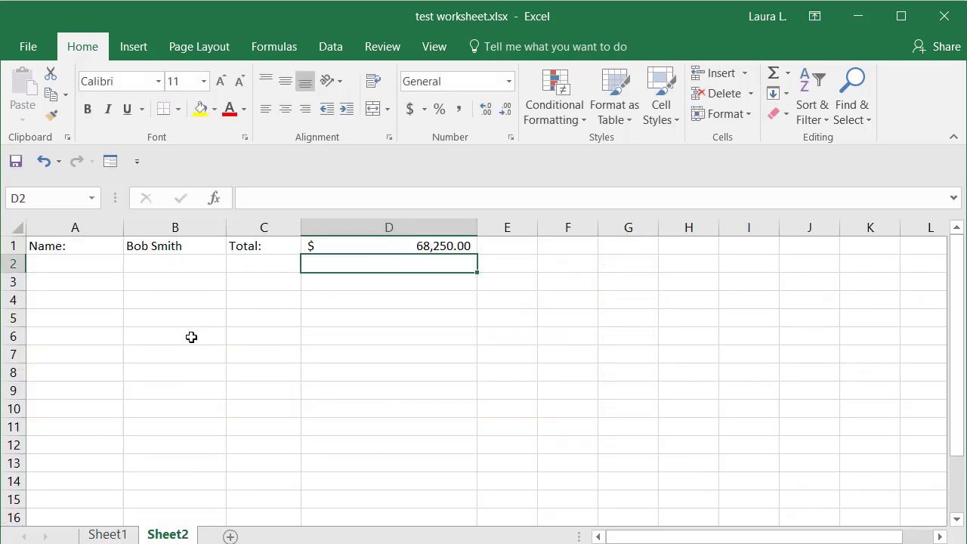
left_click(178, 251)
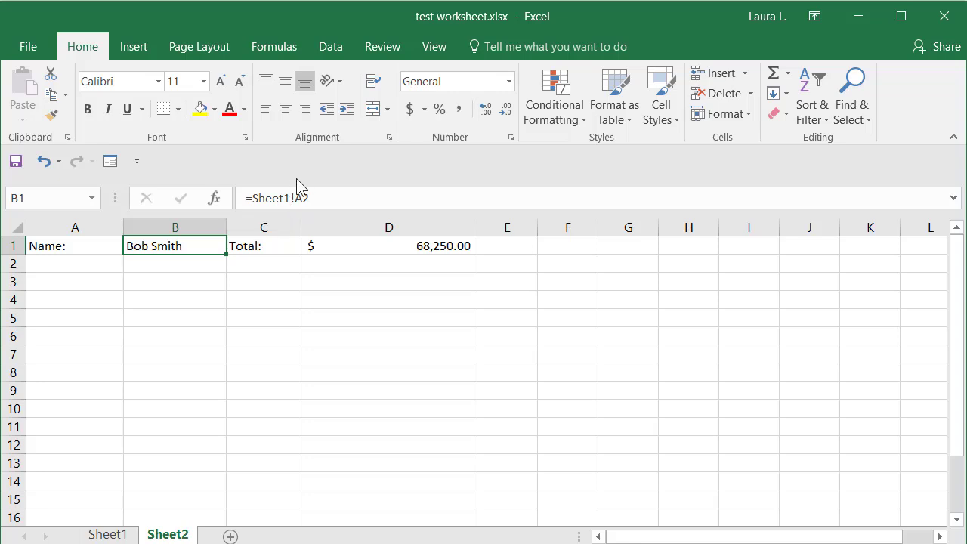
left_click(373, 248)
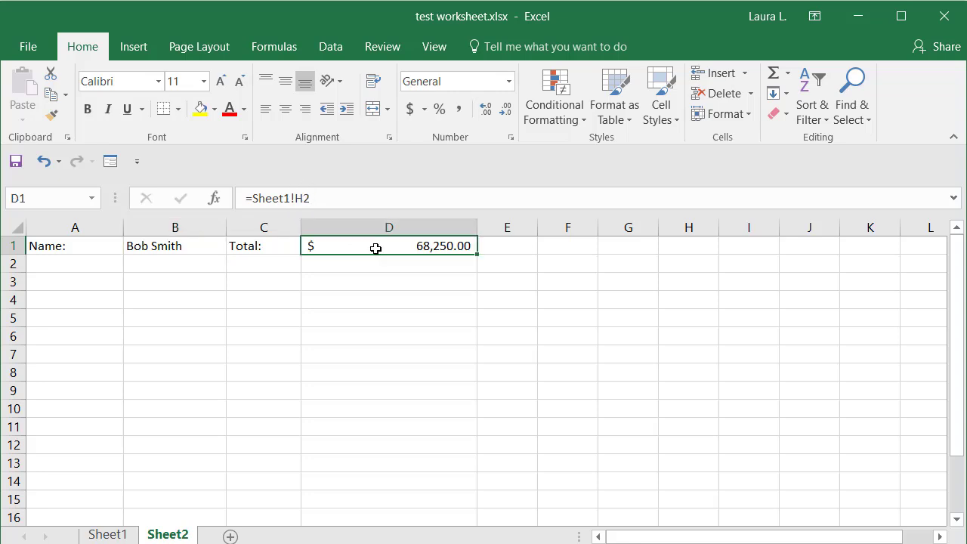
left_click(174, 253)
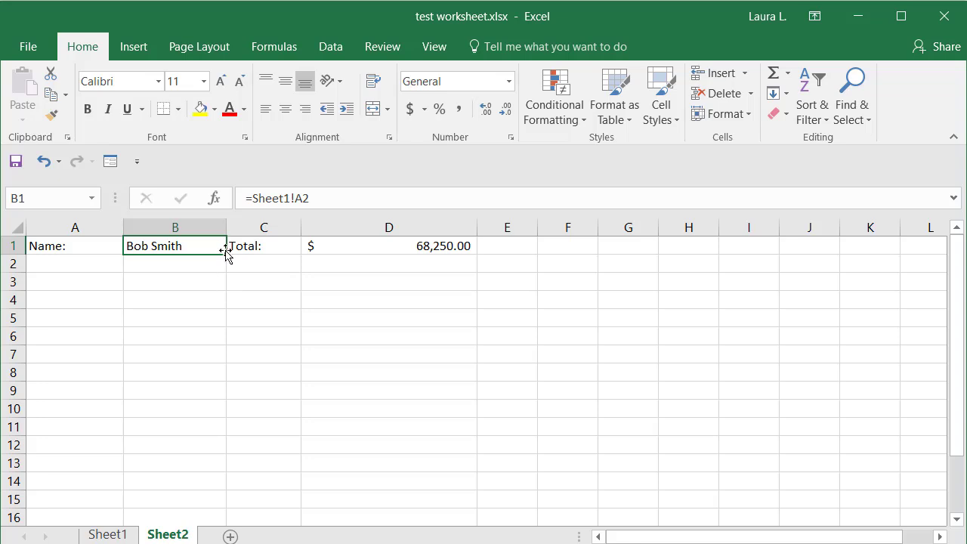
- Fill the B1 name reference down to B11 and check the copies in B2–B4
left_click_drag(224, 256, 218, 445)
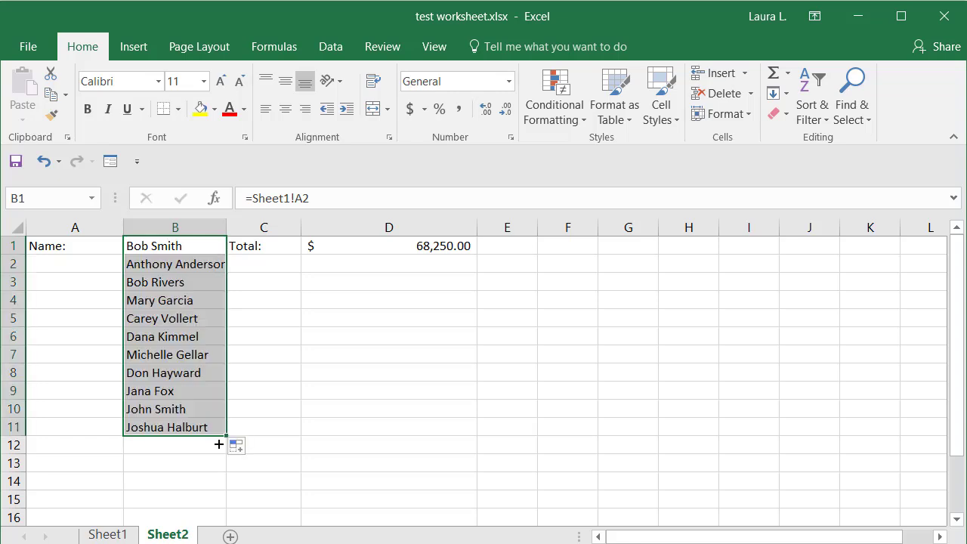
left_click(155, 242)
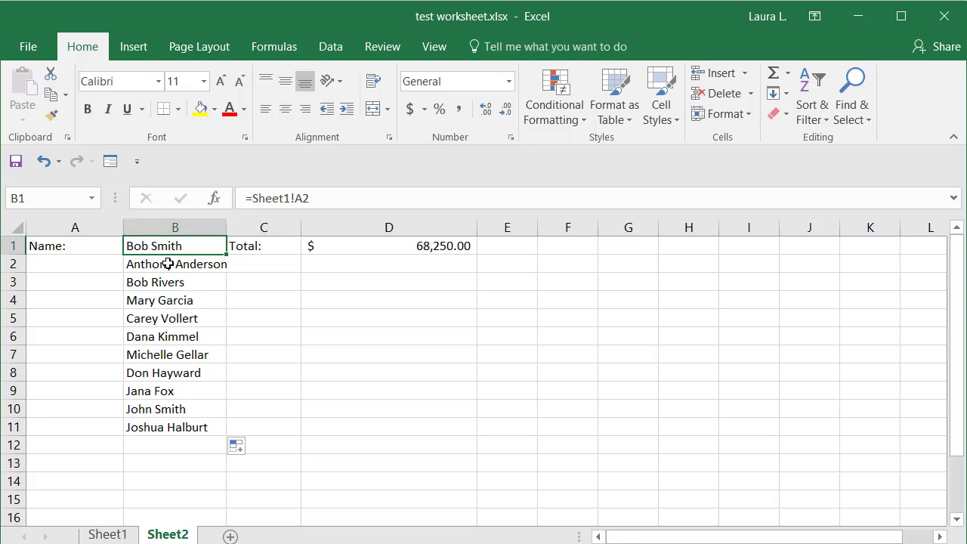
left_click(167, 264)
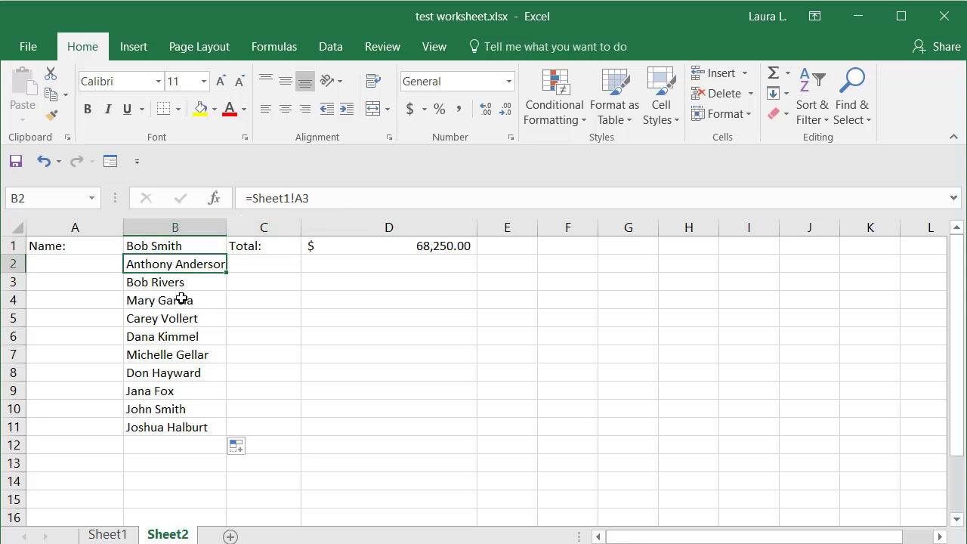
left_click(181, 286)
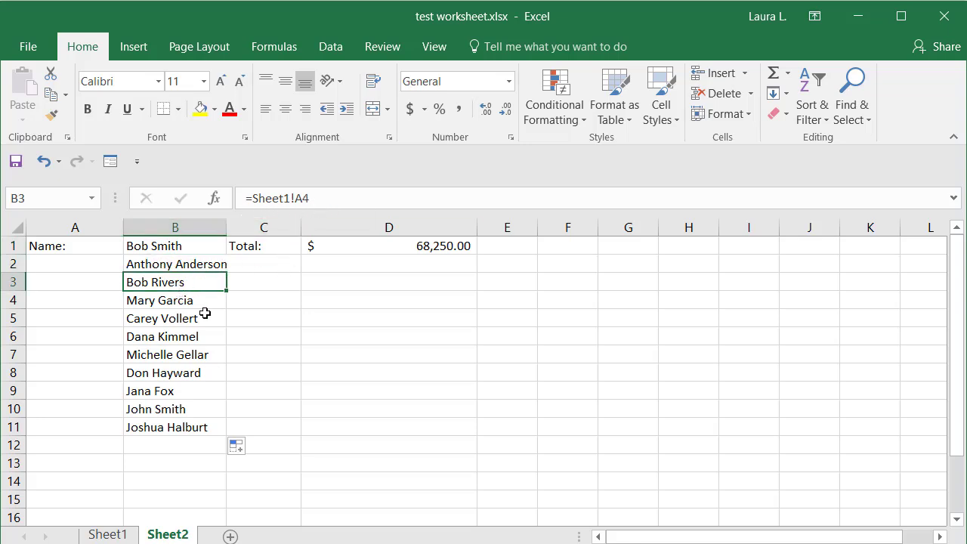
left_click(186, 300)
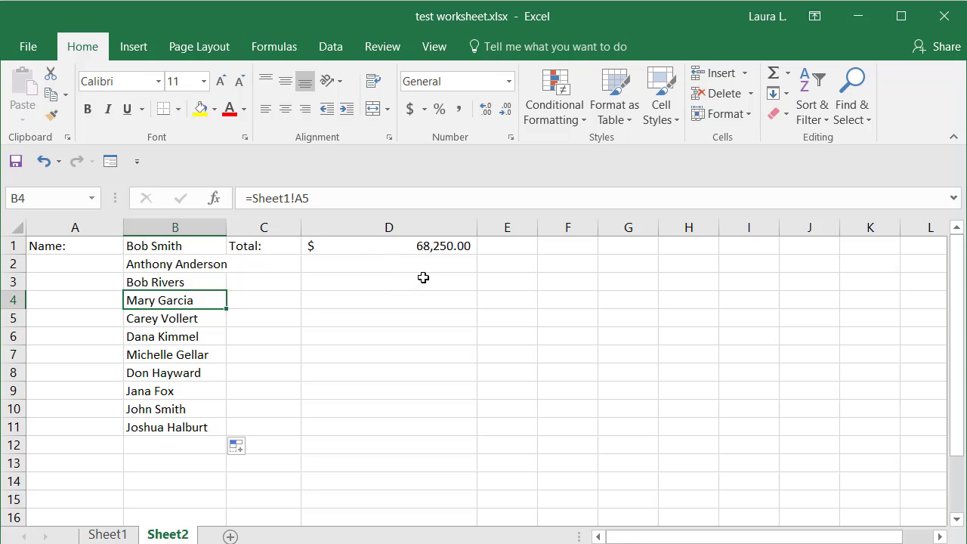
- Fill the D1 total reference down to D11, then return to Sheet1
left_click(370, 253)
left_click_drag(477, 255, 464, 441)
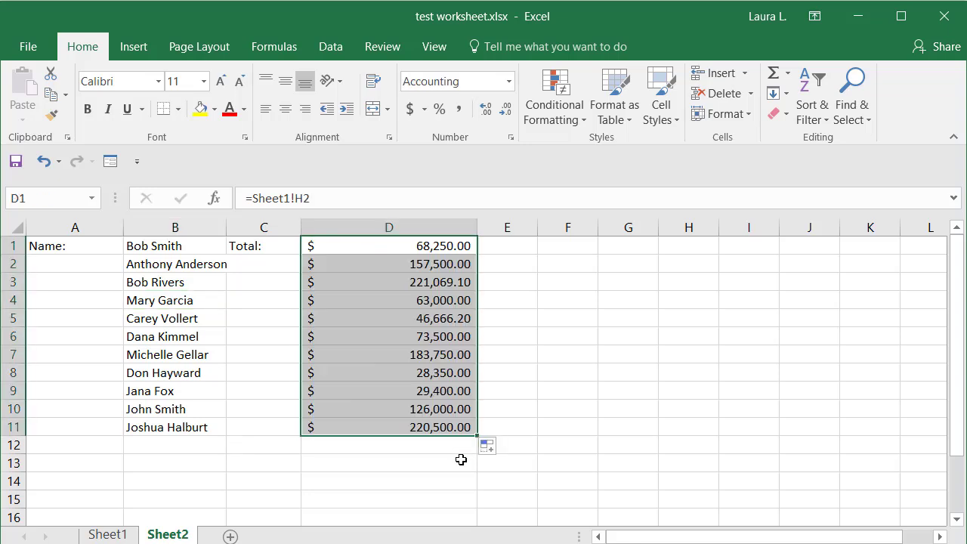
left_click(108, 534)
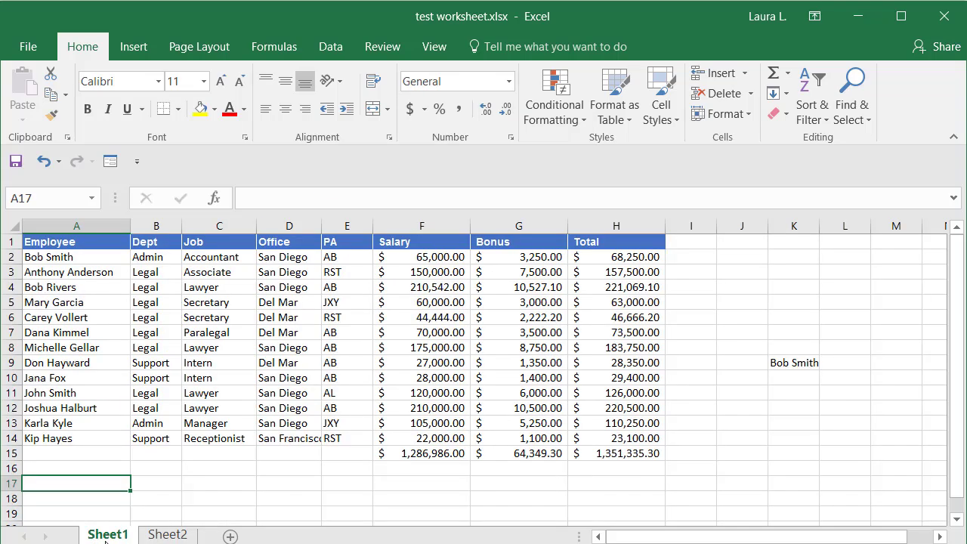
- Enter a new name for the first employee and set their salary to 130000
left_click(64, 258)
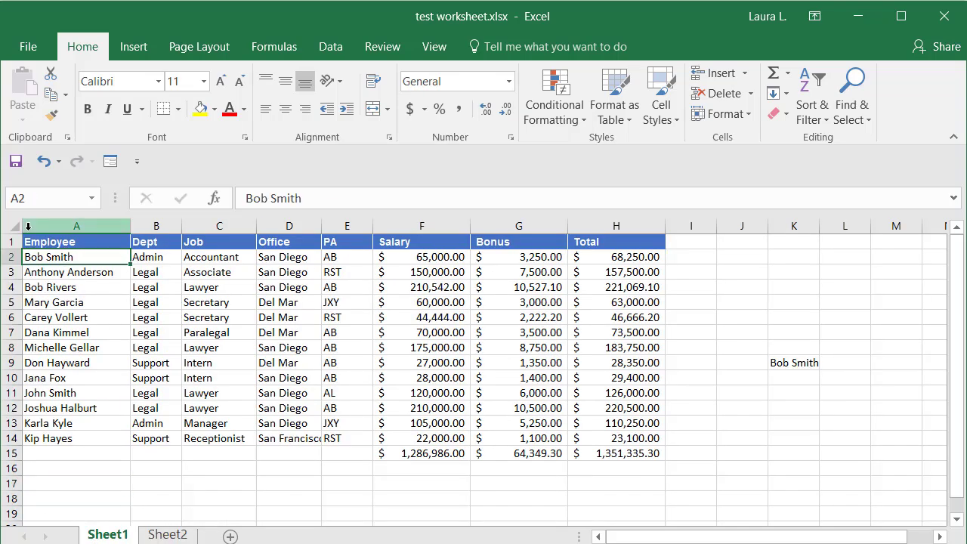
type("Robert")
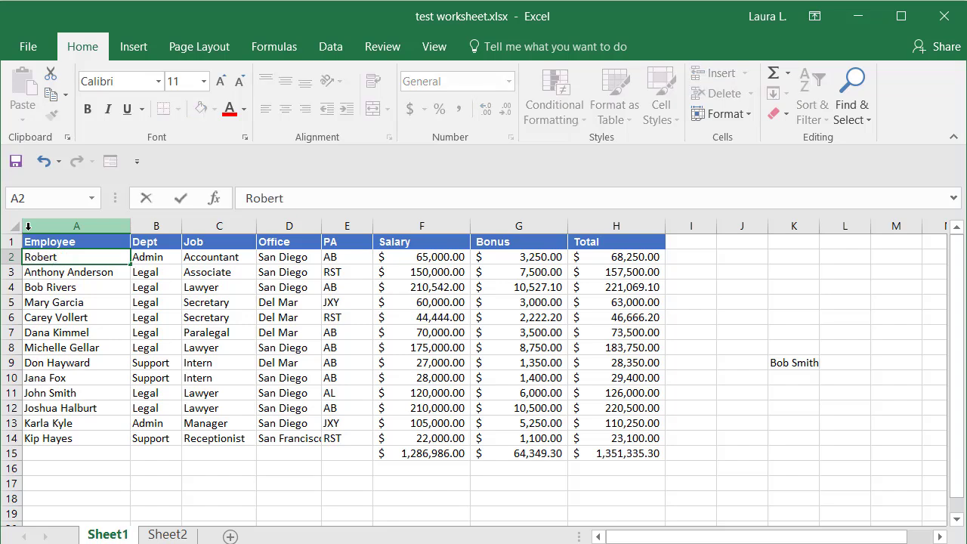
type("a Re")
key("Tab")
key("Tab")
key("Tab")
key("Tab")
key("Tab")
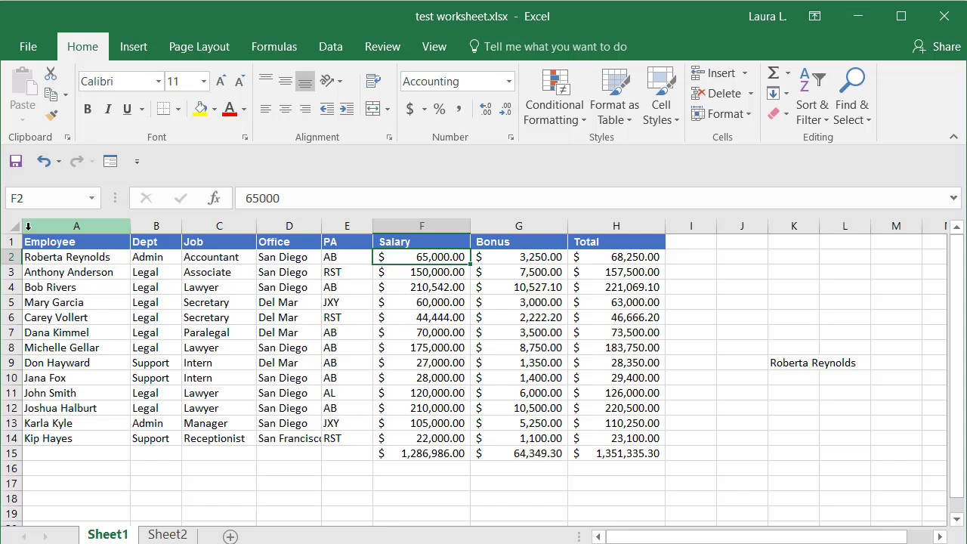
type("1")
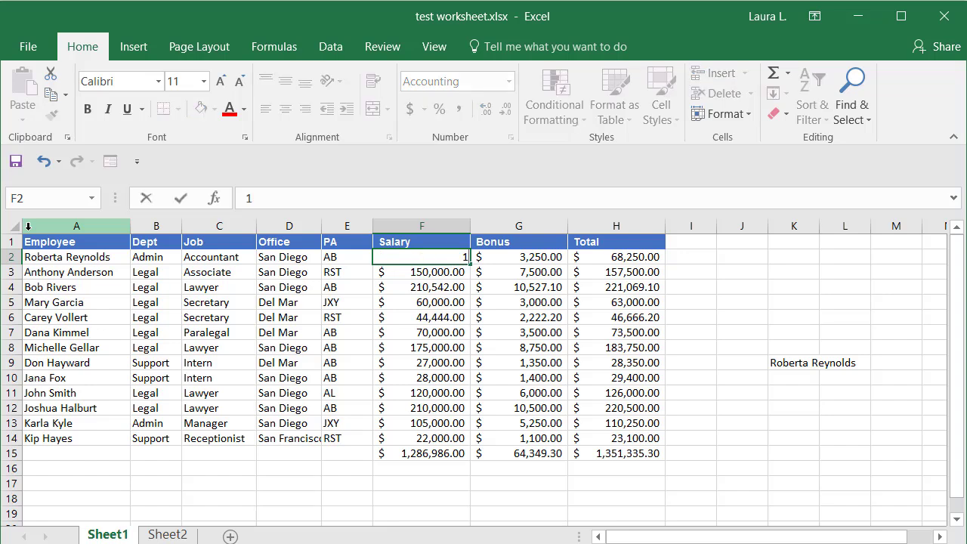
type("30000")
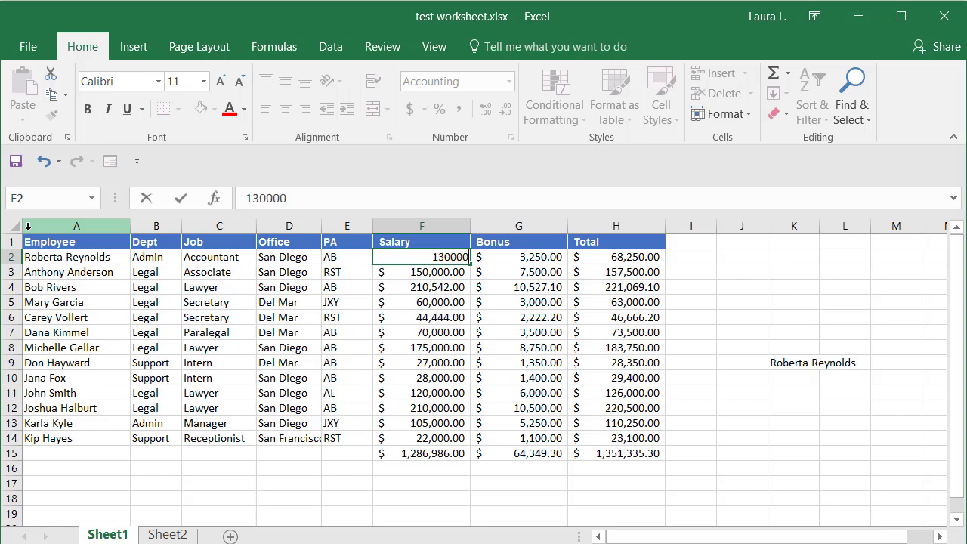
key("Return")
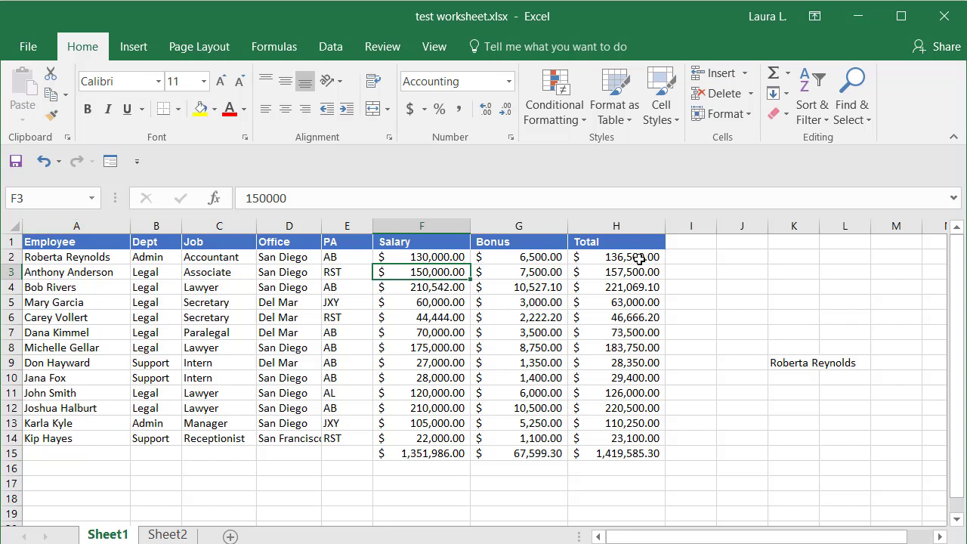
- On Sheet2, fill Name: down A1:A11 and Total: down C1:C11, then narrow column D
left_click(169, 535)
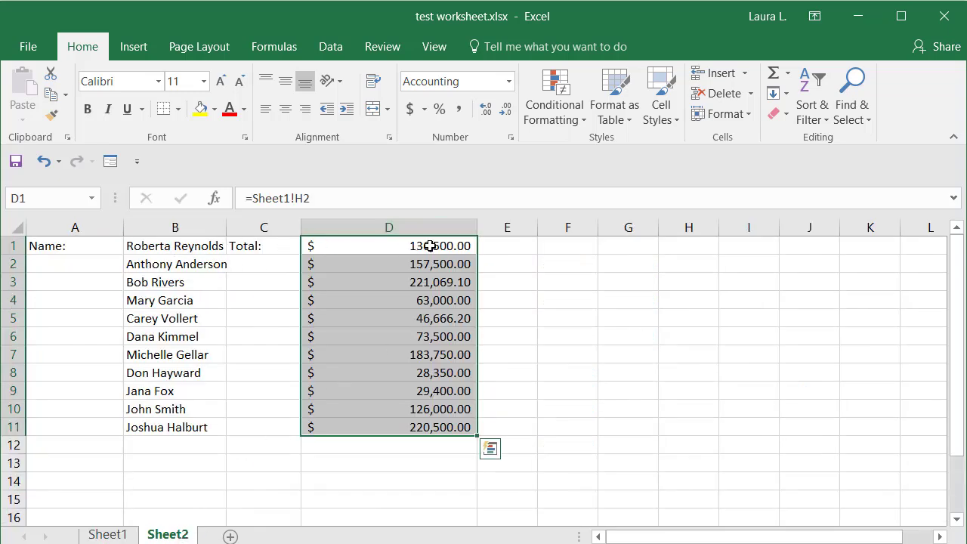
left_click(58, 246)
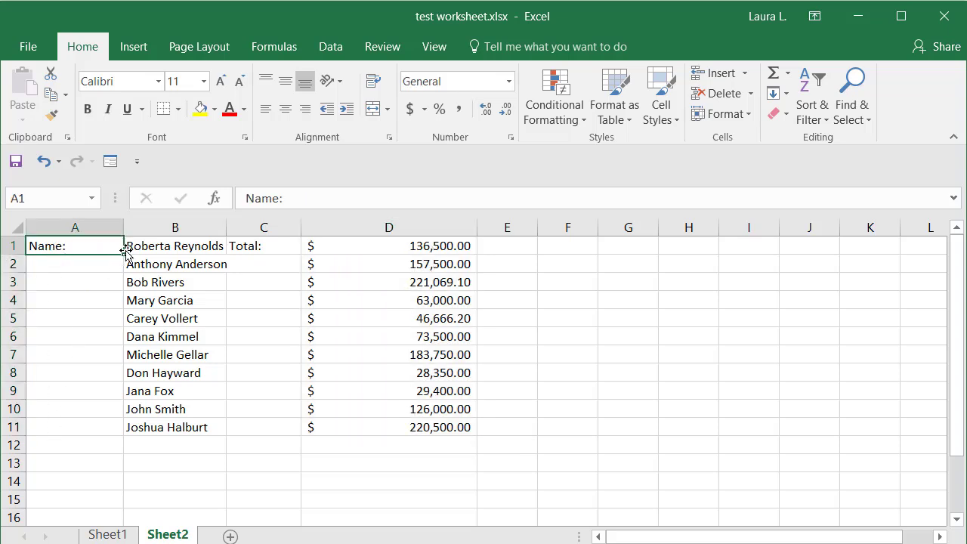
left_click_drag(124, 255, 97, 436)
left_click(251, 246)
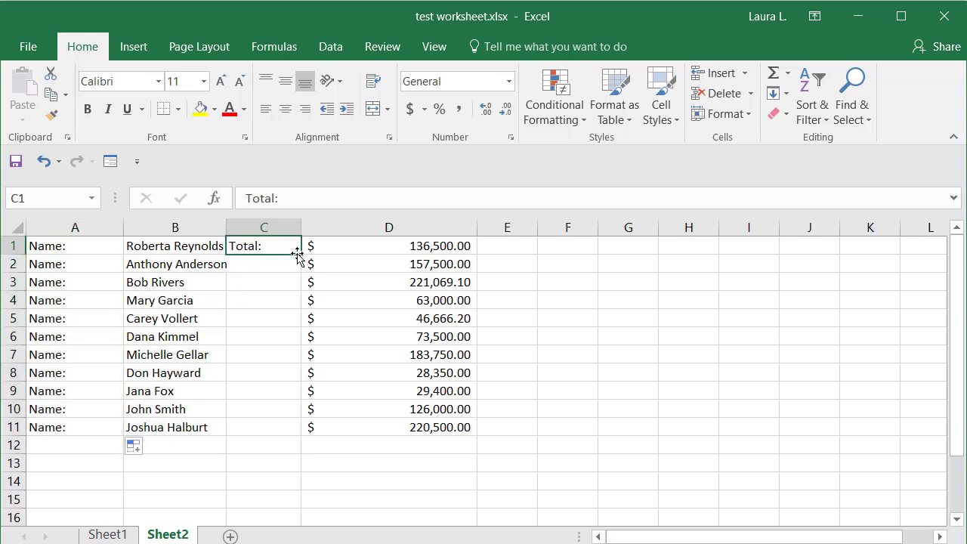
left_click_drag(302, 256, 283, 441)
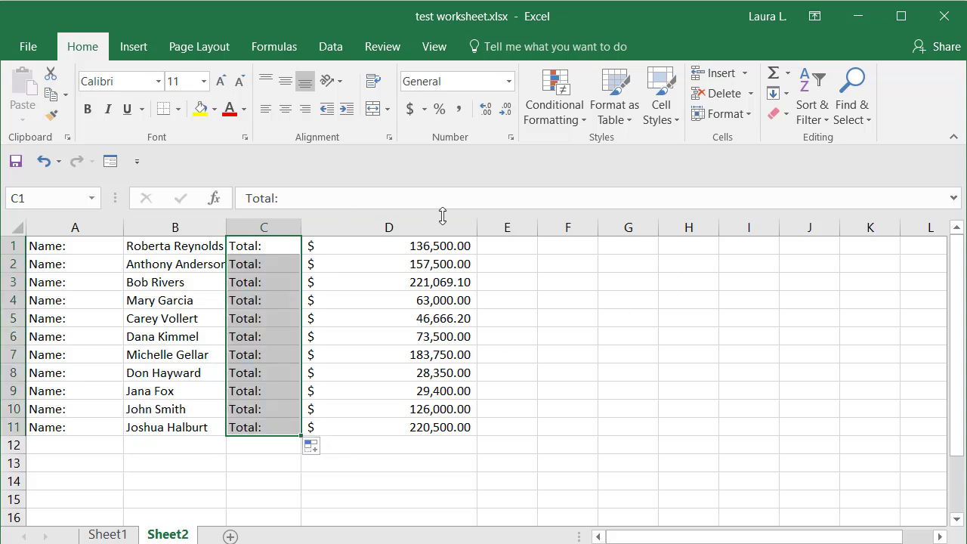
left_click_drag(477, 227, 419, 243)
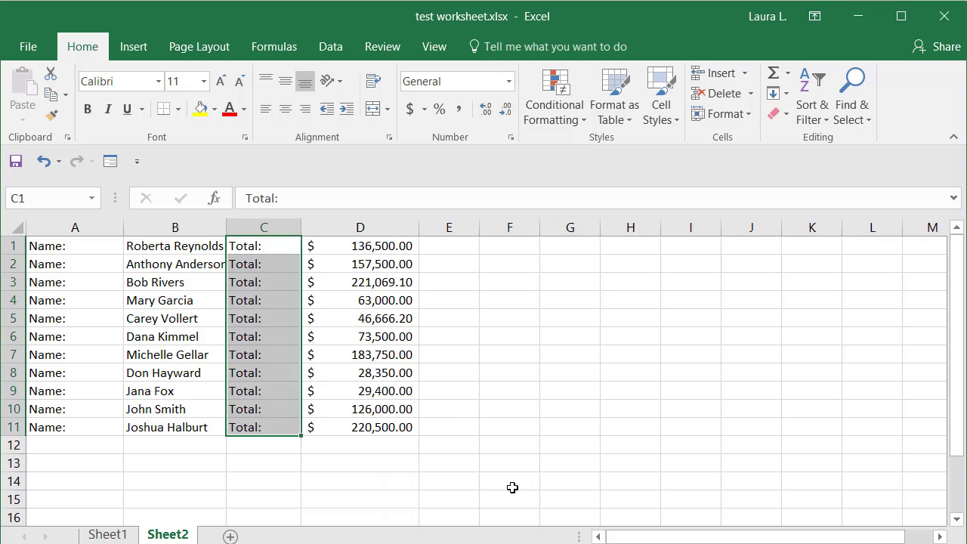